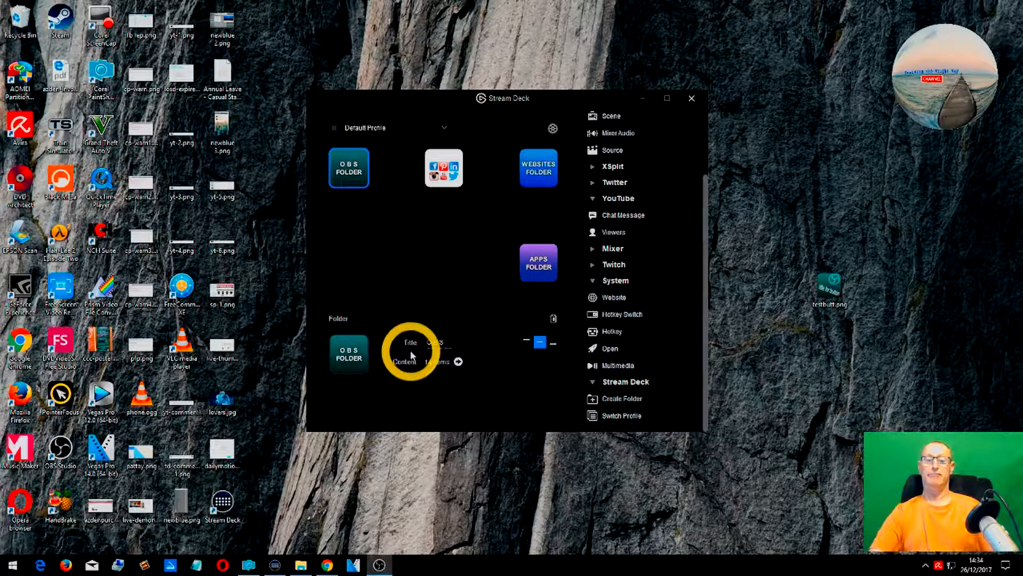
Step: Add an OBS Studio Scene action to the empty second key of the bottom row
click(408, 266)
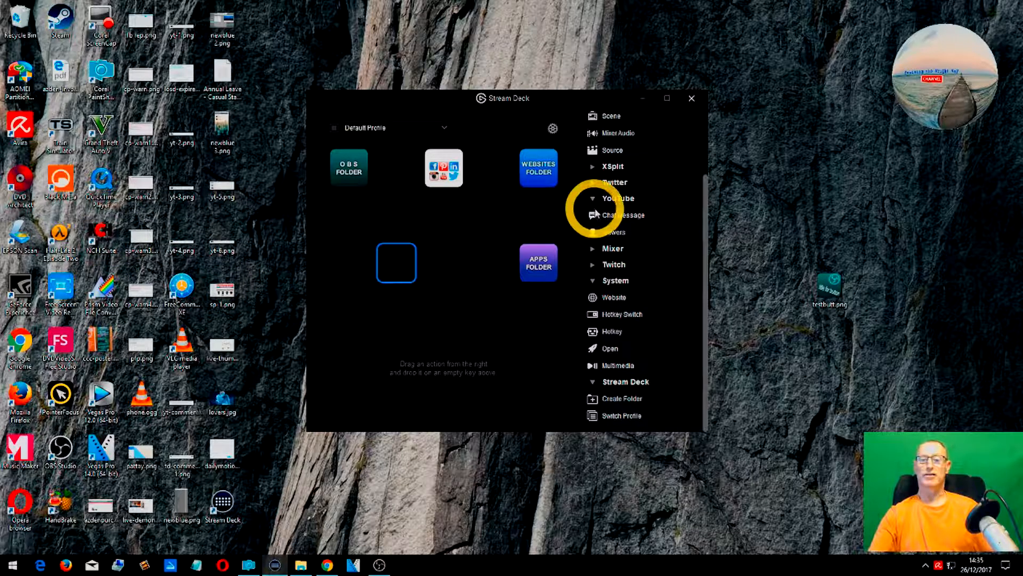
scroll(627, 245, up, 2)
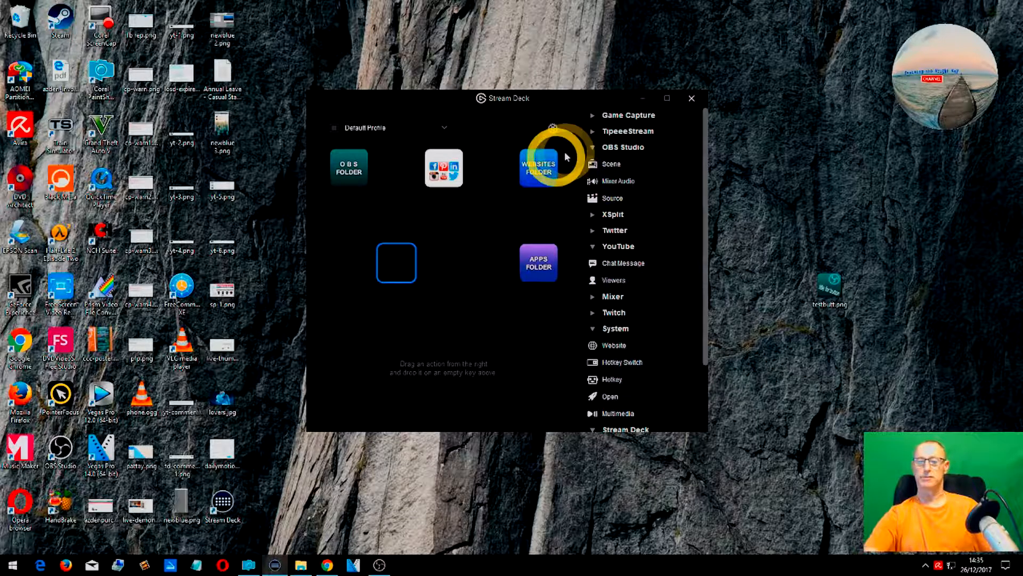
drag(603, 163, 397, 262)
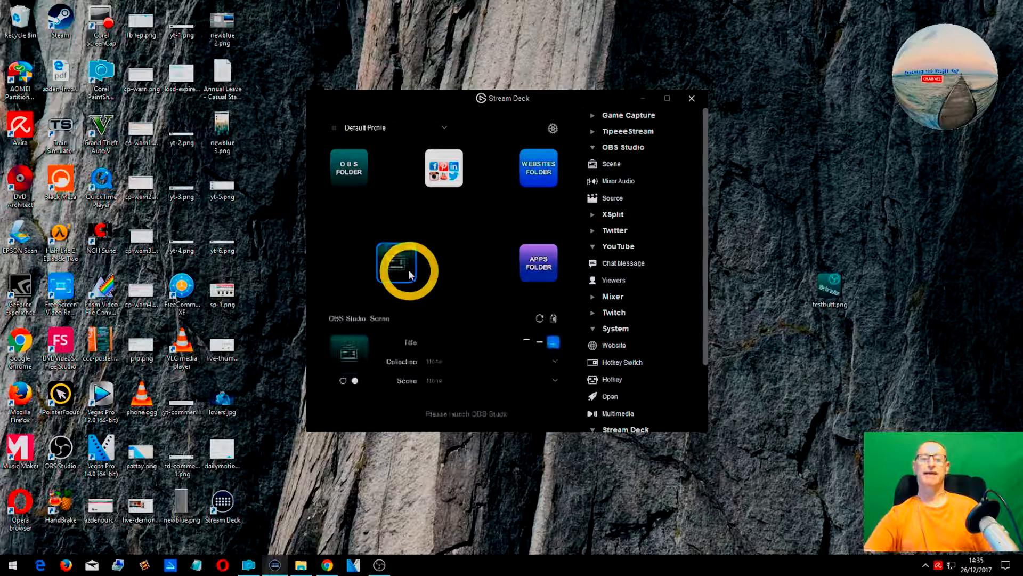
Step: Select the first, brighter state of the new scene key and apply testbutt.png as its icon
click(344, 382)
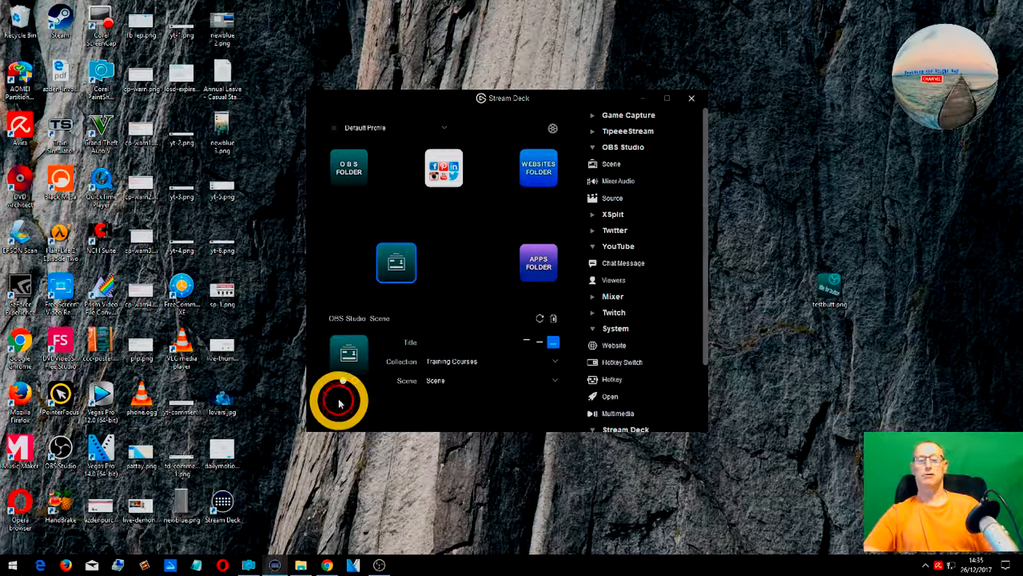
click(357, 381)
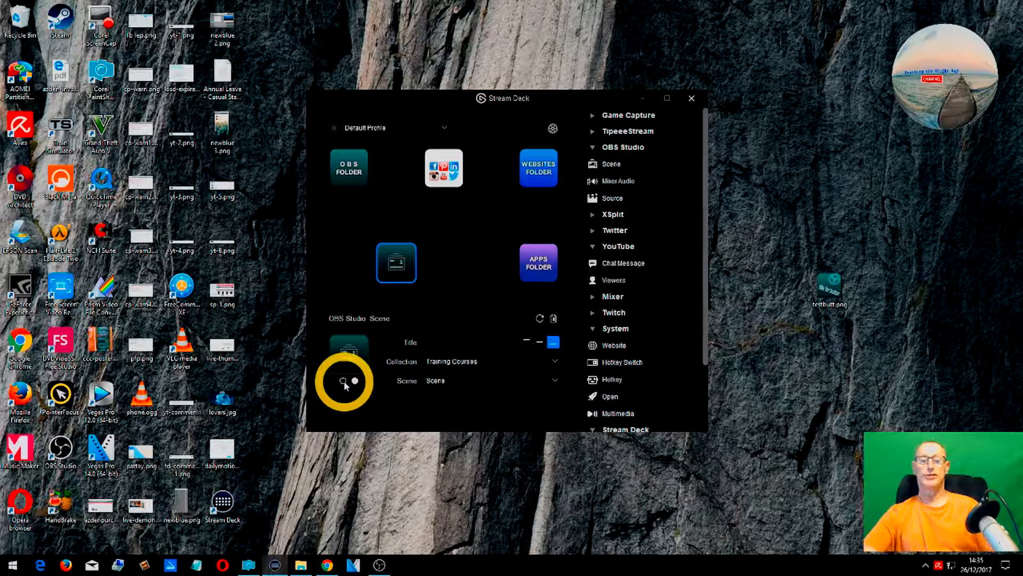
click(344, 381)
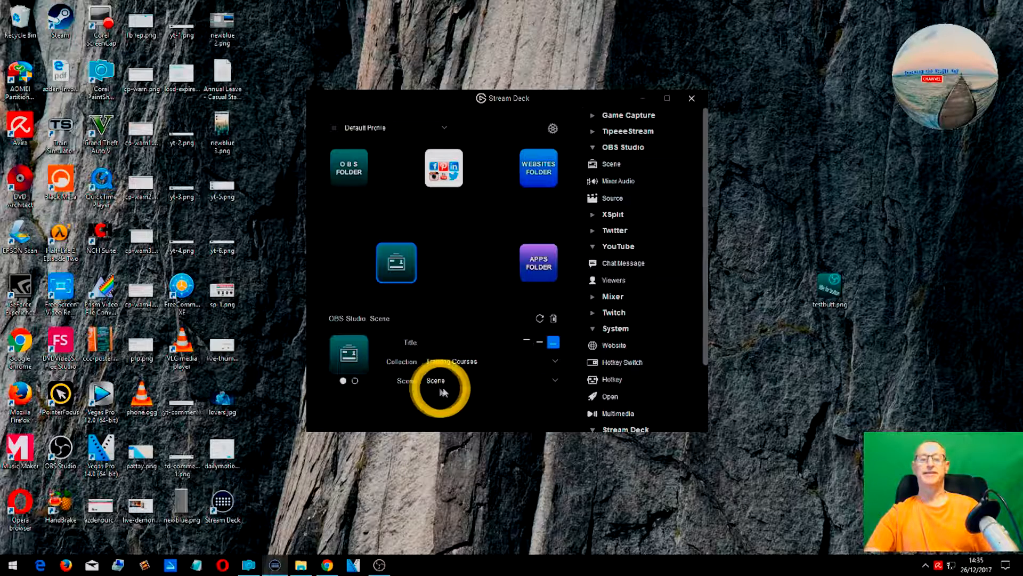
click(343, 382)
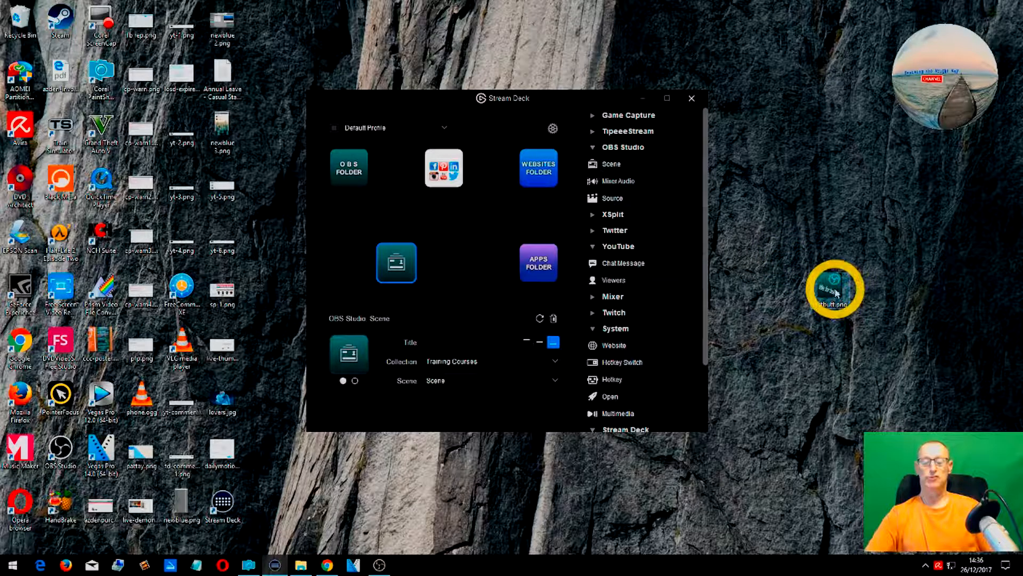
drag(834, 292, 349, 362)
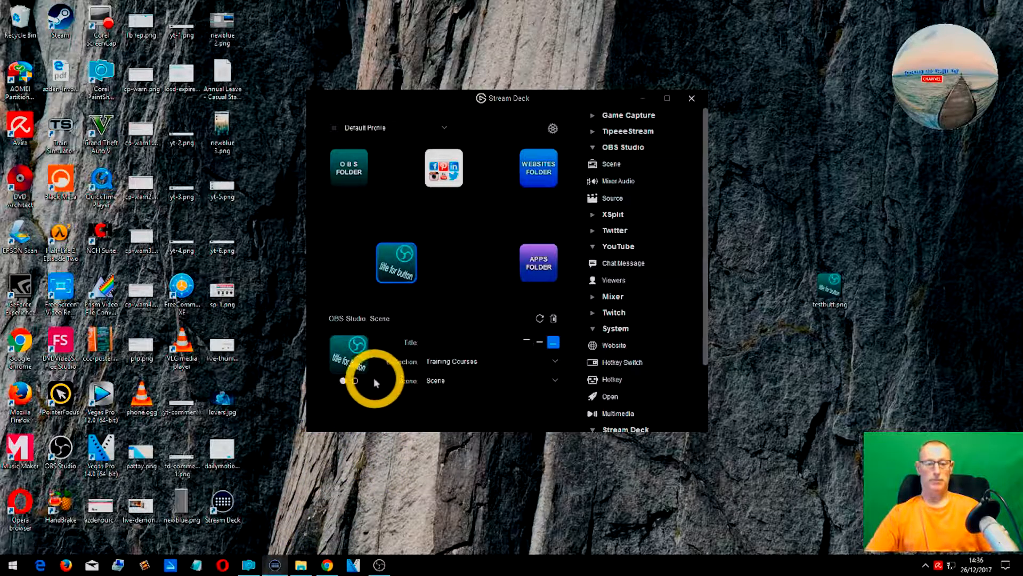
Step: Compare the custom icon in the scene key's two states, switching between the first and second state
click(355, 379)
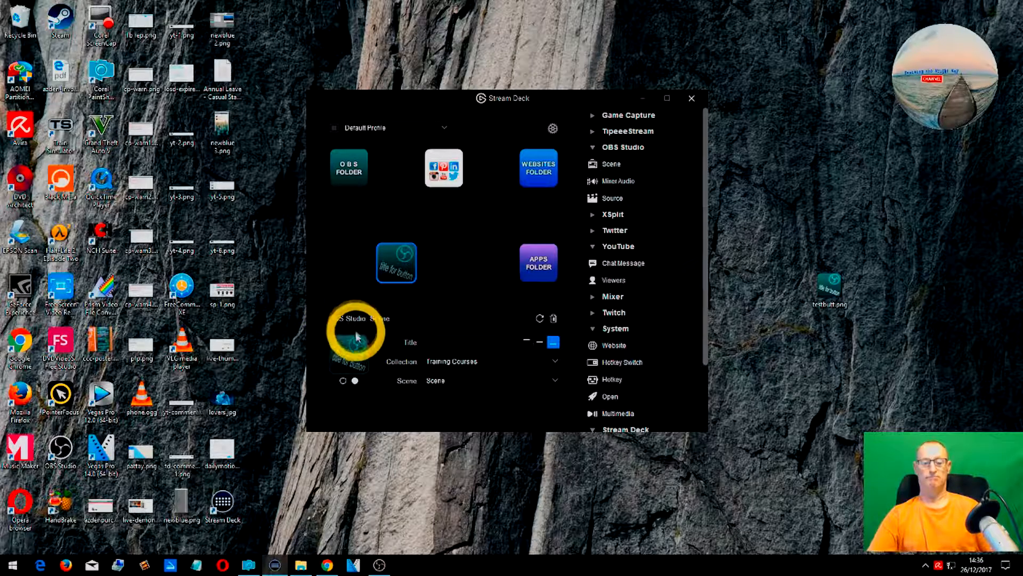
click(343, 380)
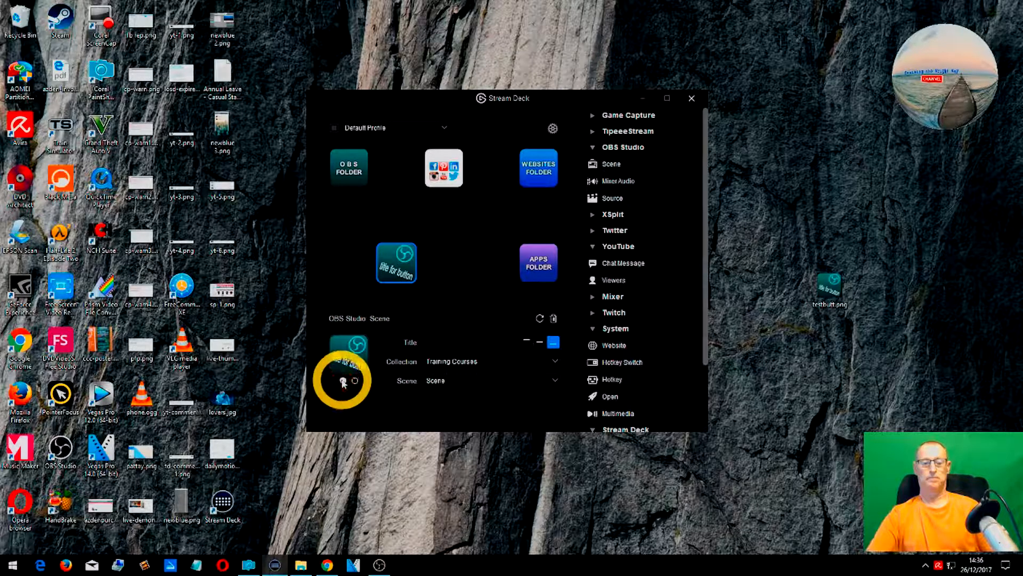
click(356, 381)
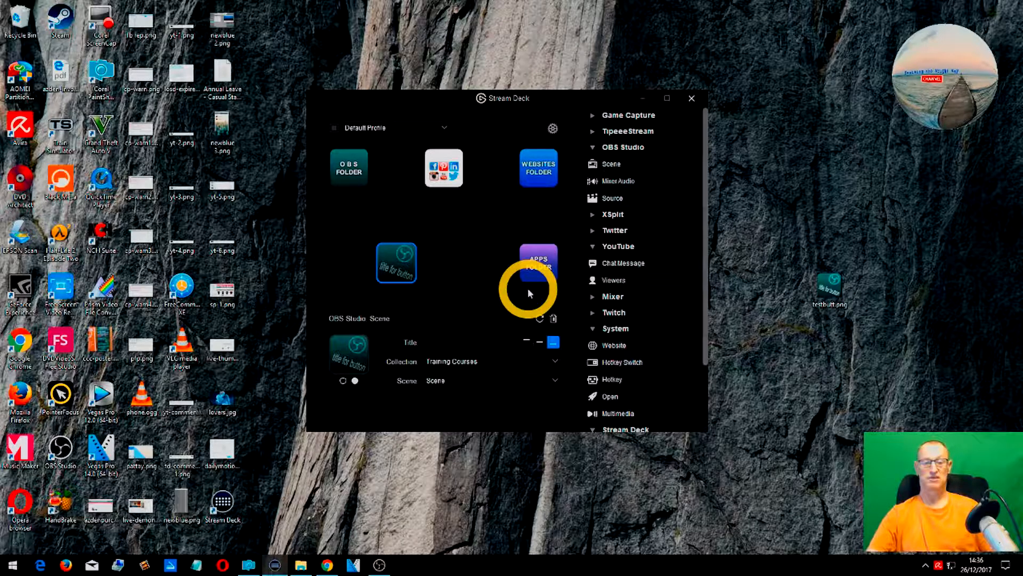
Step: View the keys inside the OBS folder and return to the main page
click(352, 176)
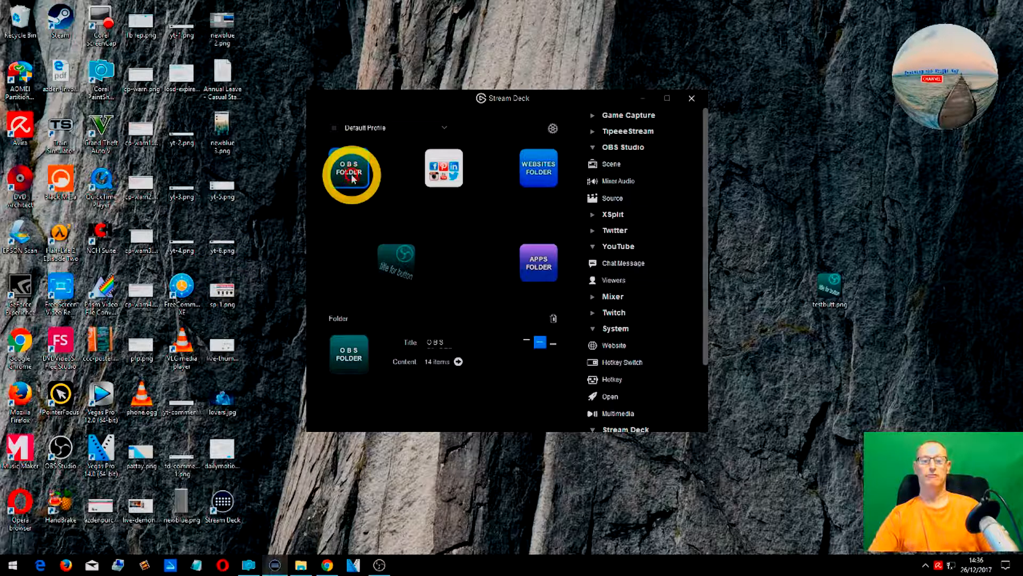
double_click(352, 176)
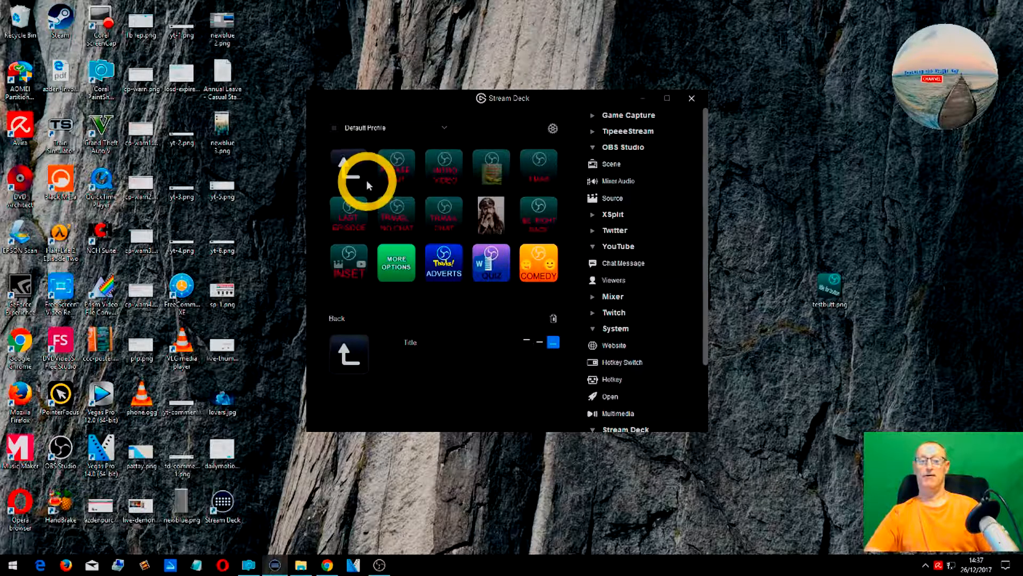
double_click(352, 171)
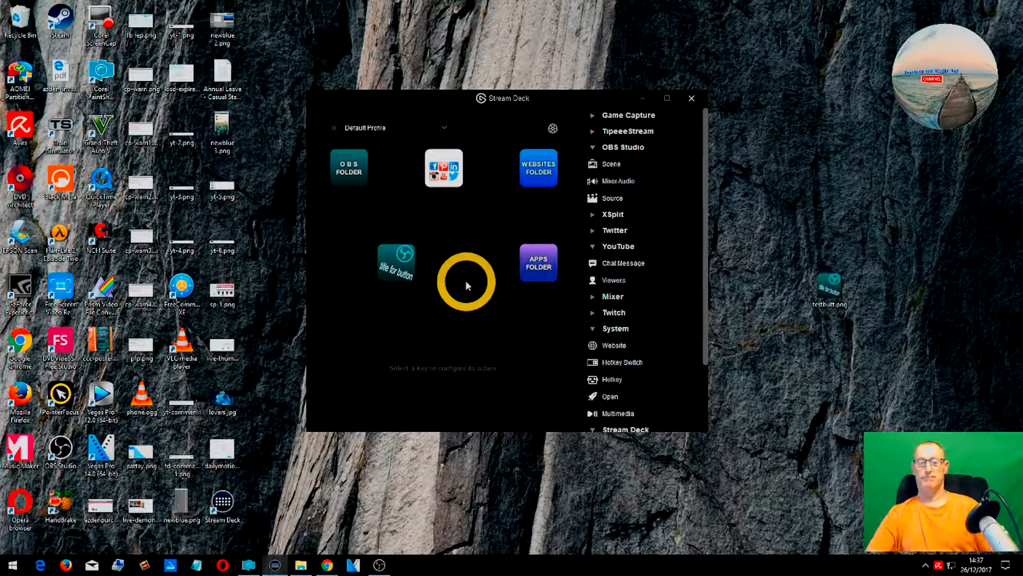
Step: Add a second OBS Studio Scene action to the empty key beside the custom-icon key
click(404, 265)
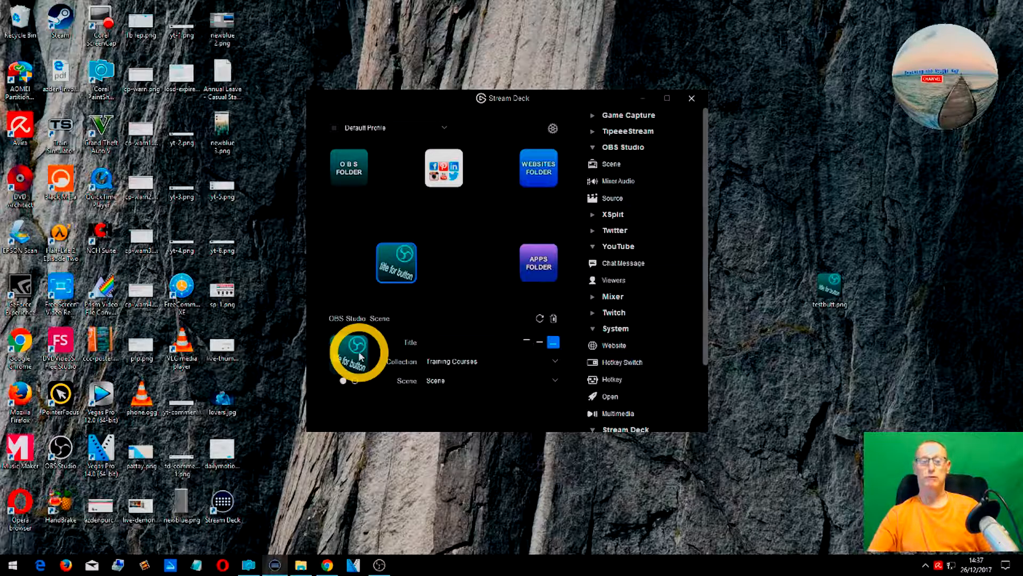
drag(361, 356, 354, 304)
click(446, 256)
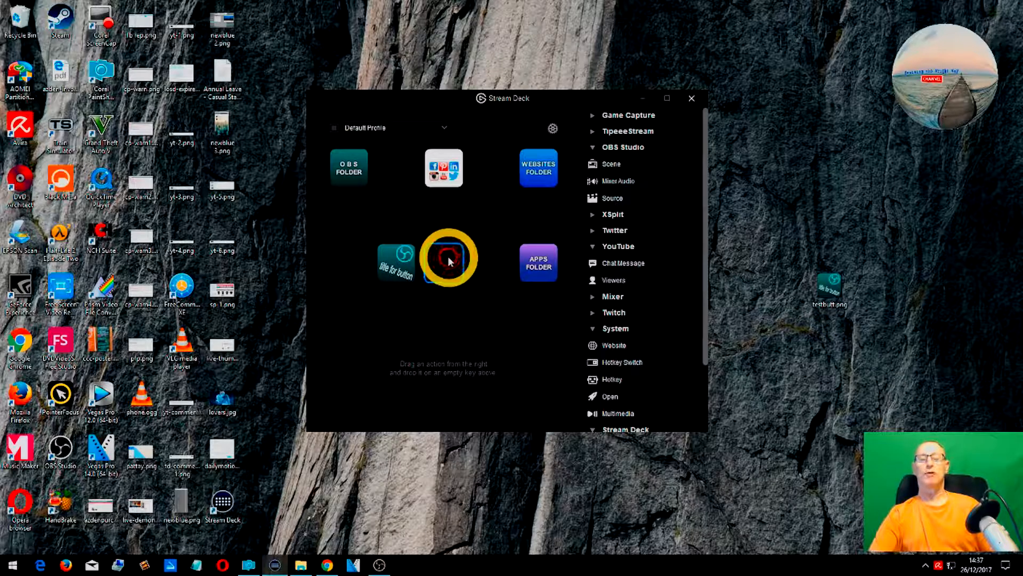
click(617, 164)
drag(617, 166, 448, 264)
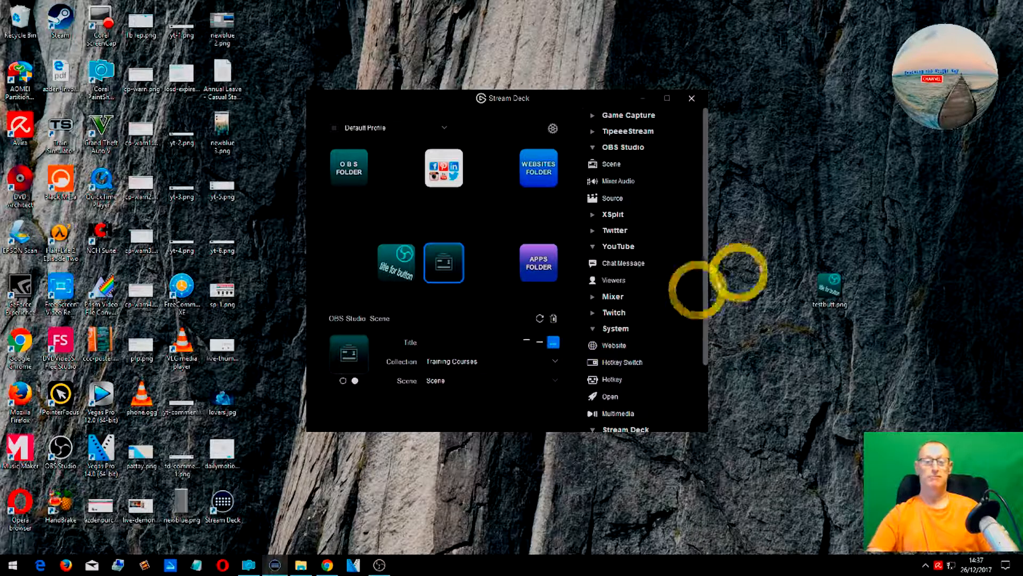
Step: Apply testbutt.png to the second, dimmed state of the new scene key, do the same for its first state, and compare both
drag(823, 286, 352, 349)
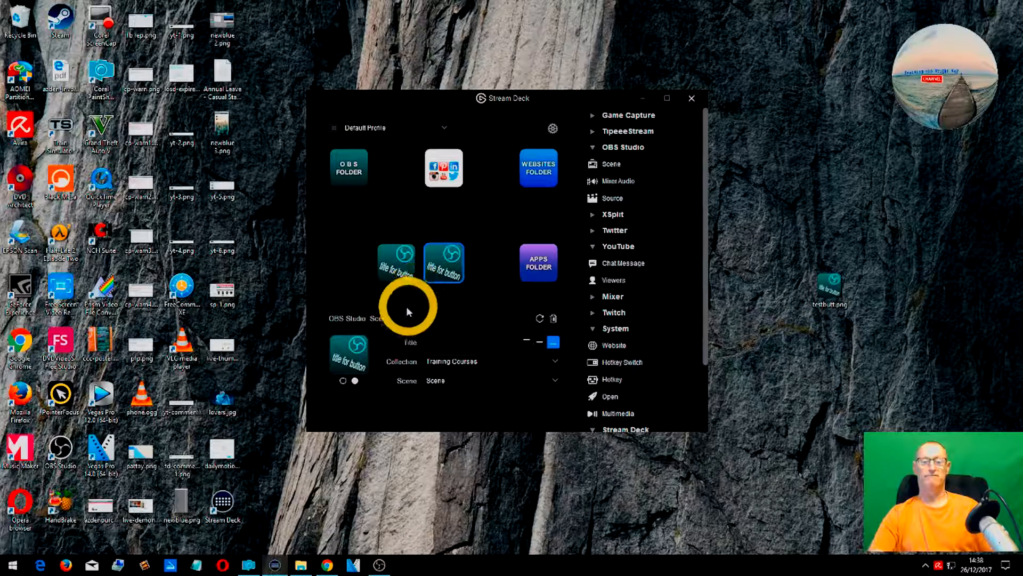
click(343, 381)
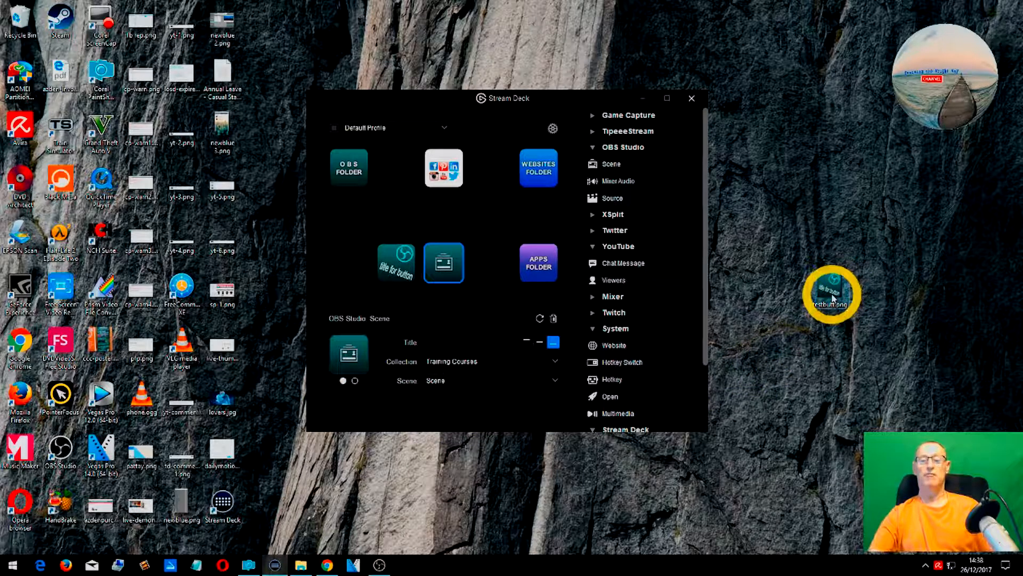
drag(832, 292, 351, 360)
click(354, 381)
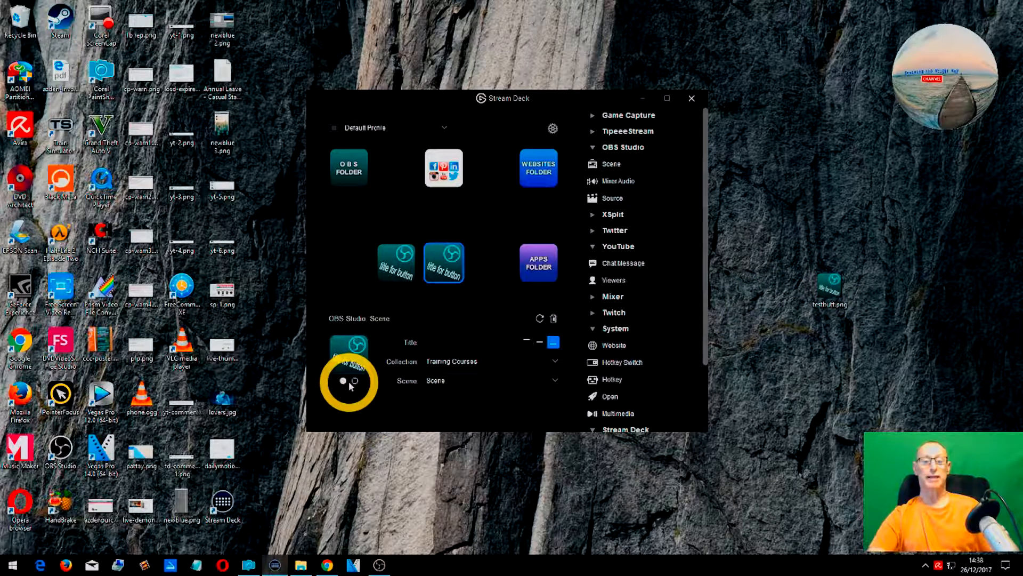
click(338, 384)
click(344, 382)
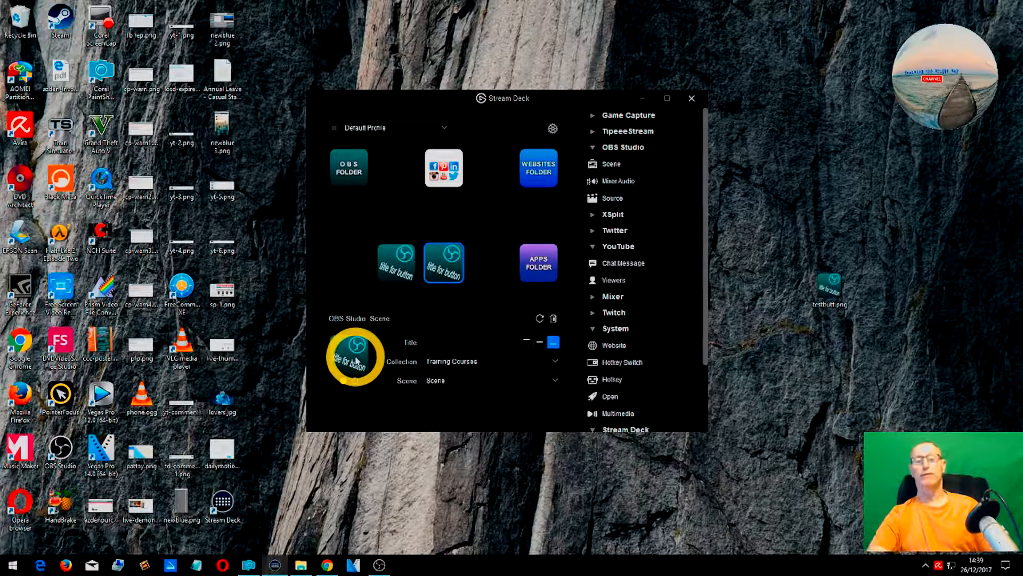
Step: Reset the icons of both states of the second scene key to default
right_click(362, 364)
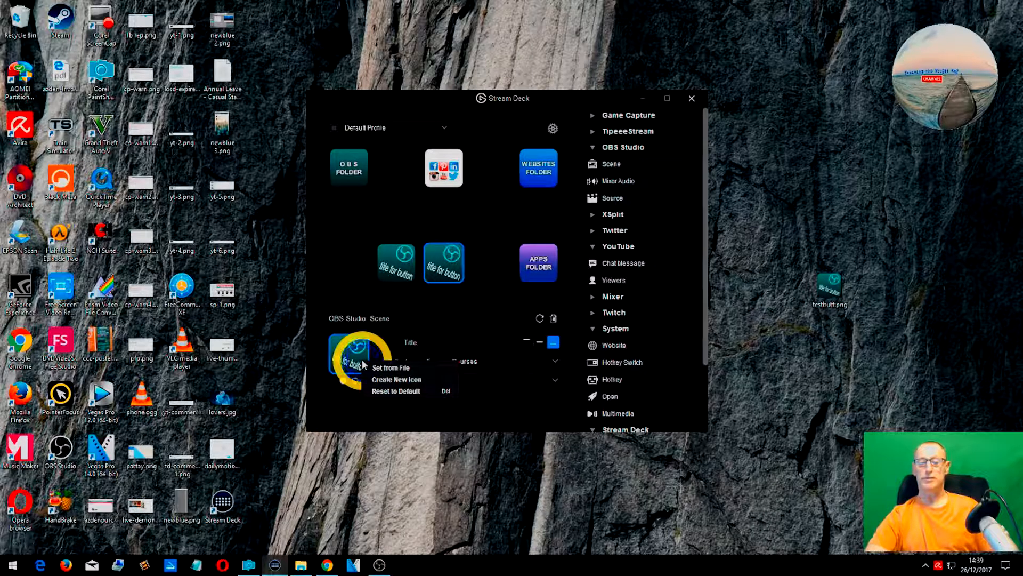
click(393, 391)
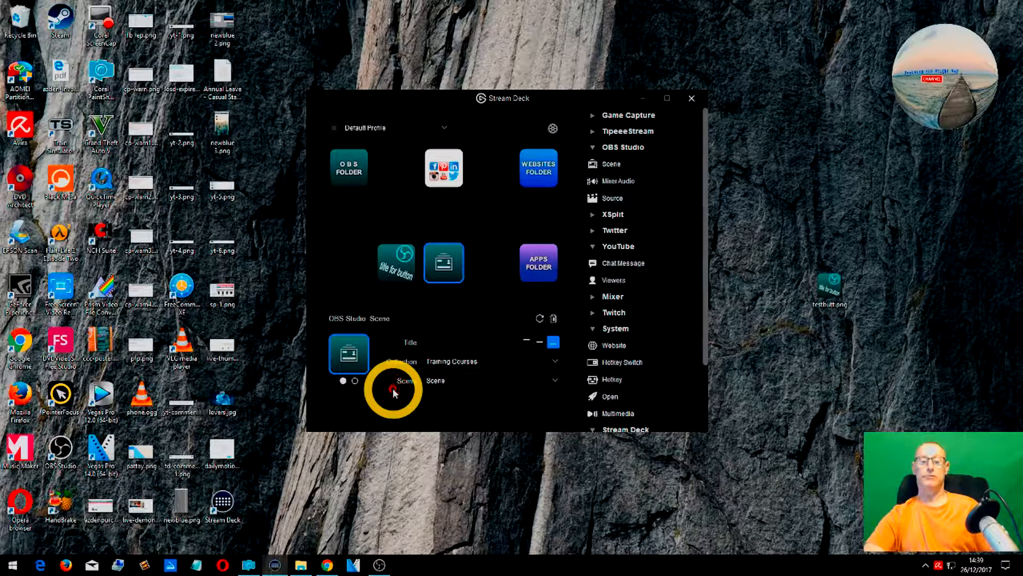
click(356, 382)
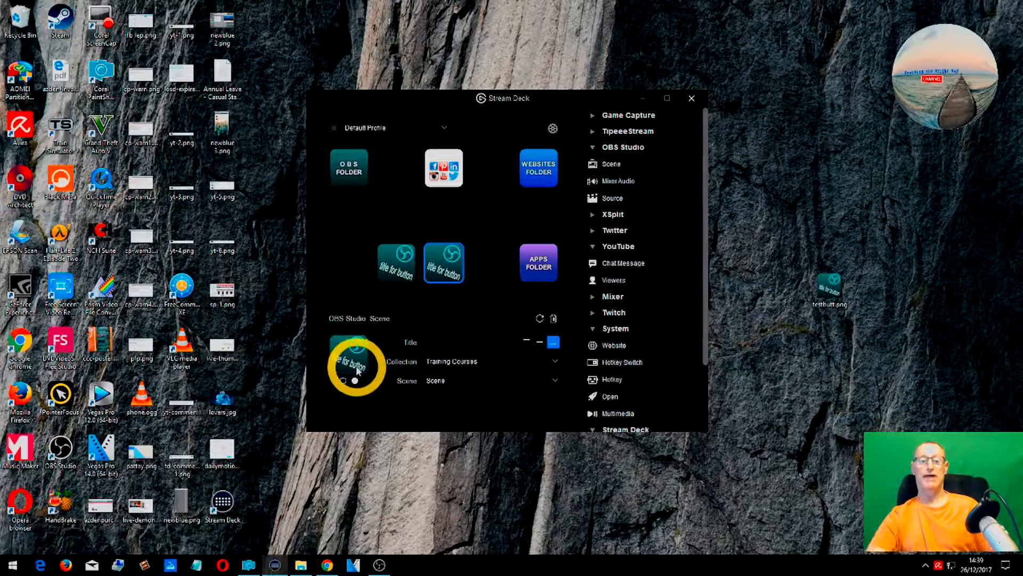
click(358, 371)
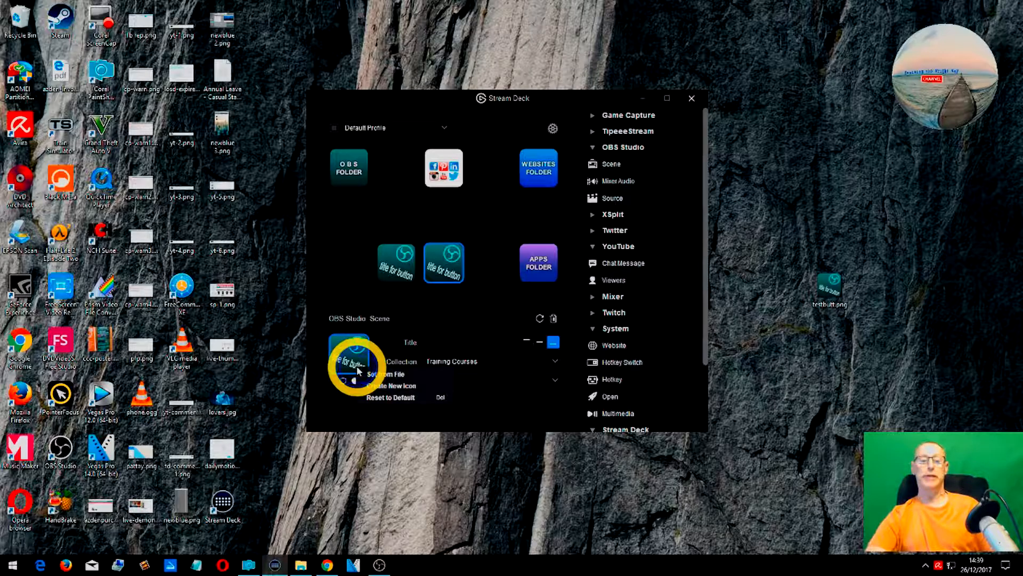
click(388, 398)
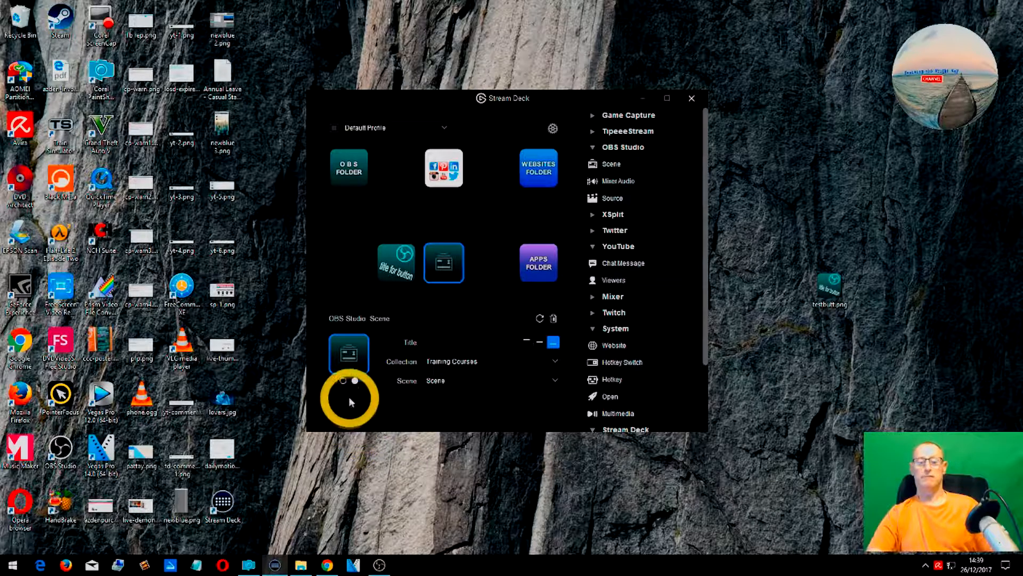
Step: Apply testbutt.png to the first state of the second scene key and compare it with the second state
click(343, 381)
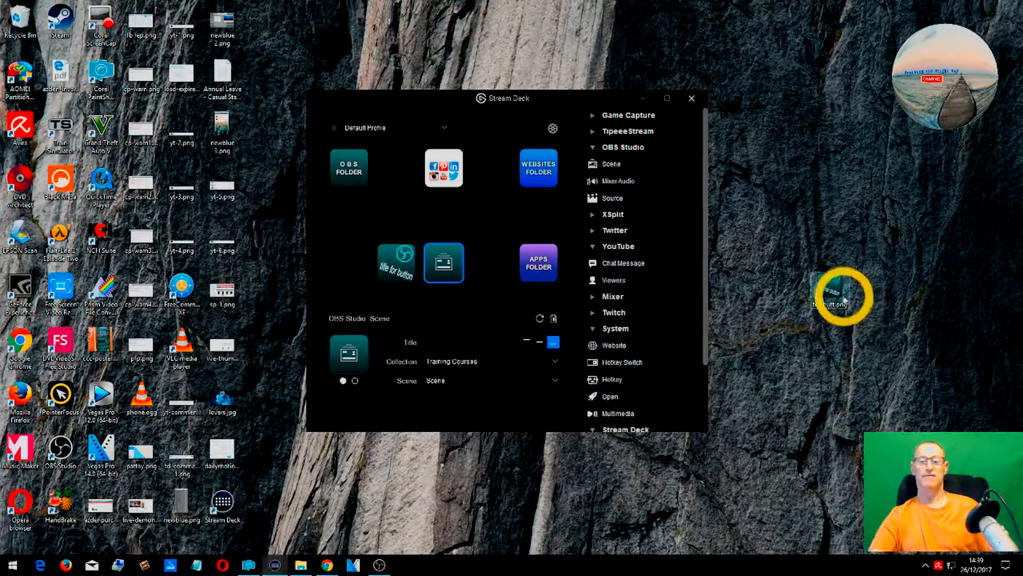
drag(836, 290, 358, 373)
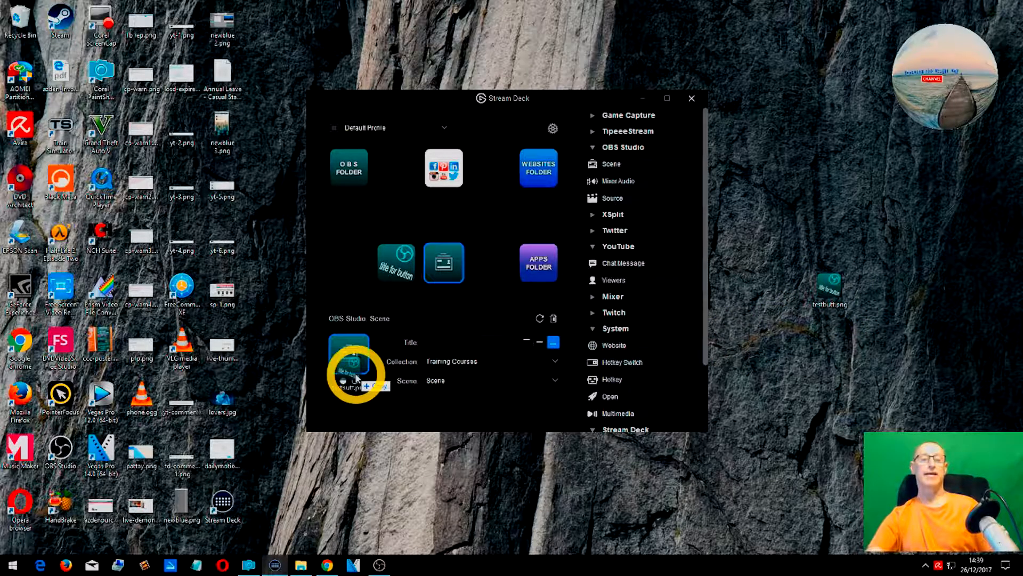
click(355, 382)
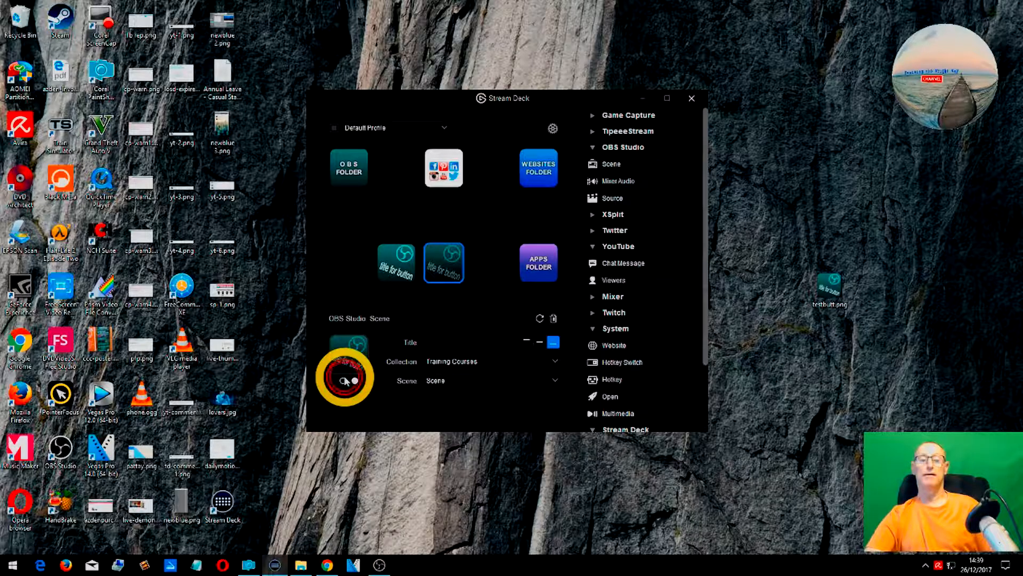
click(344, 382)
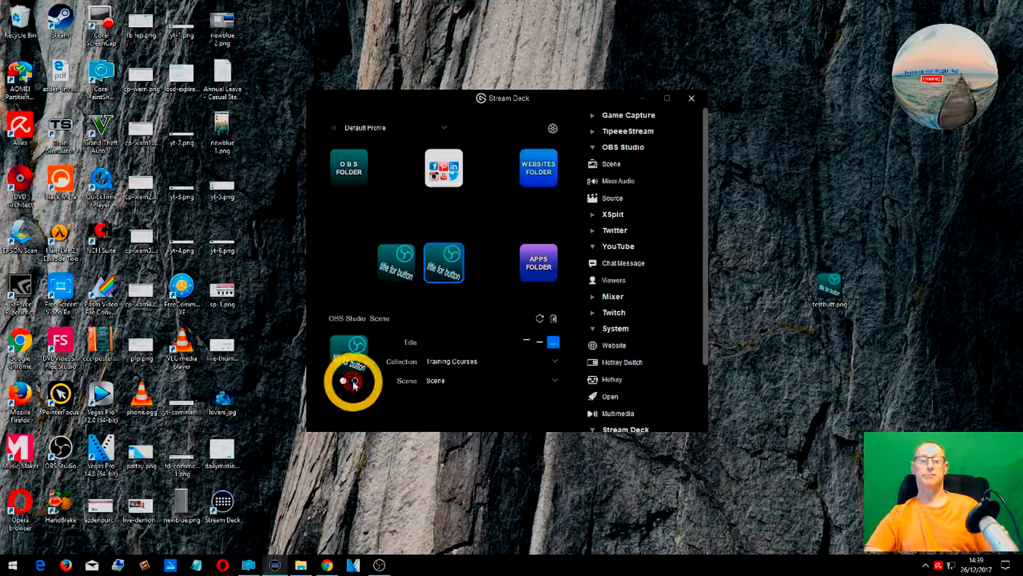
click(355, 382)
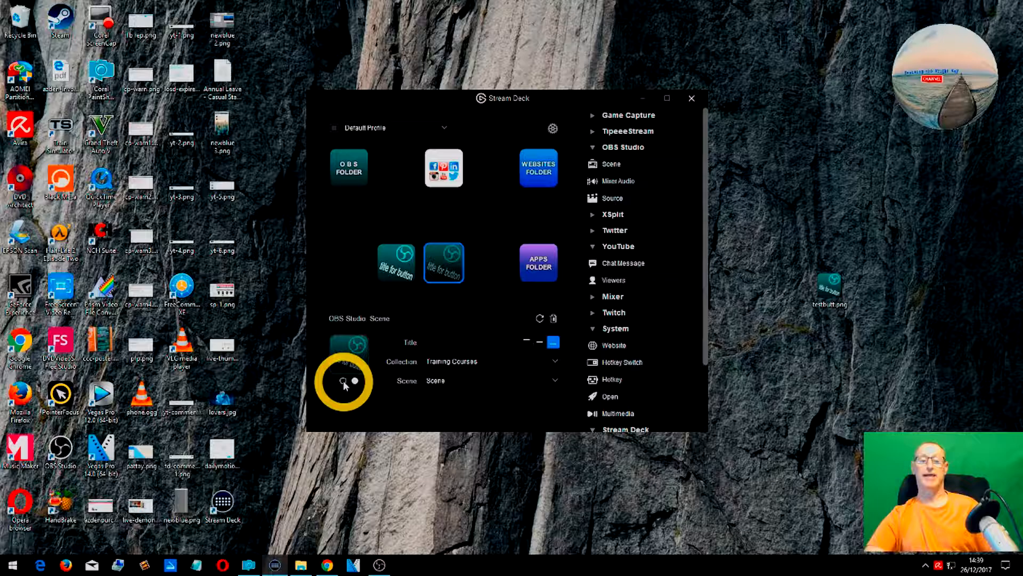
click(343, 381)
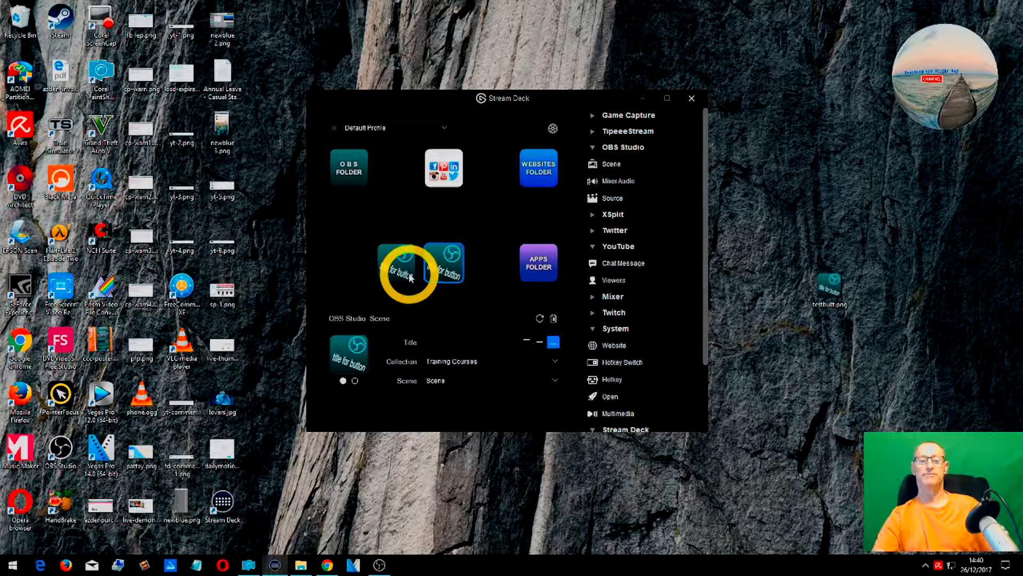
Step: Delete the second scene key beside the first custom-icon key
right_click(458, 268)
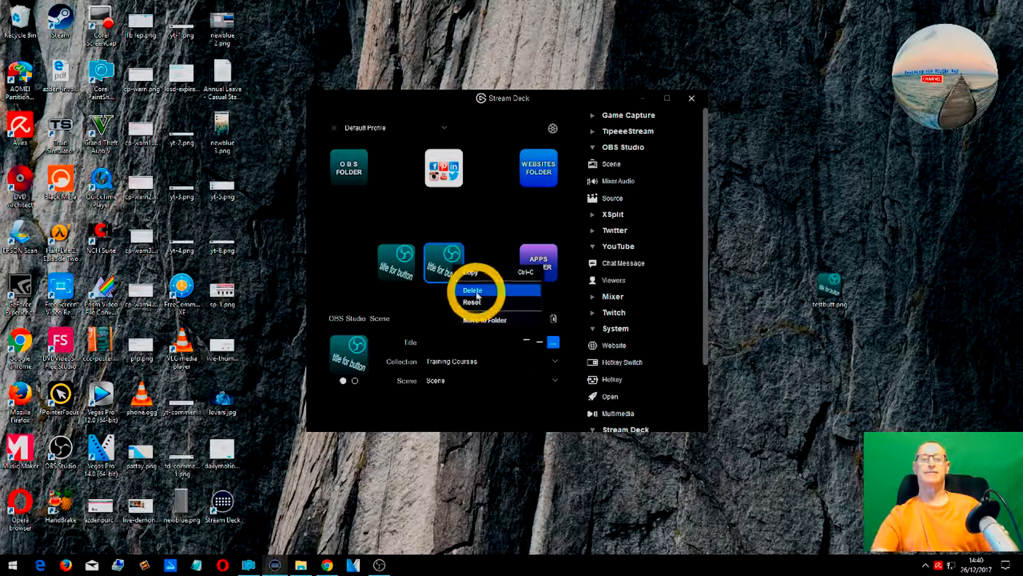
click(477, 295)
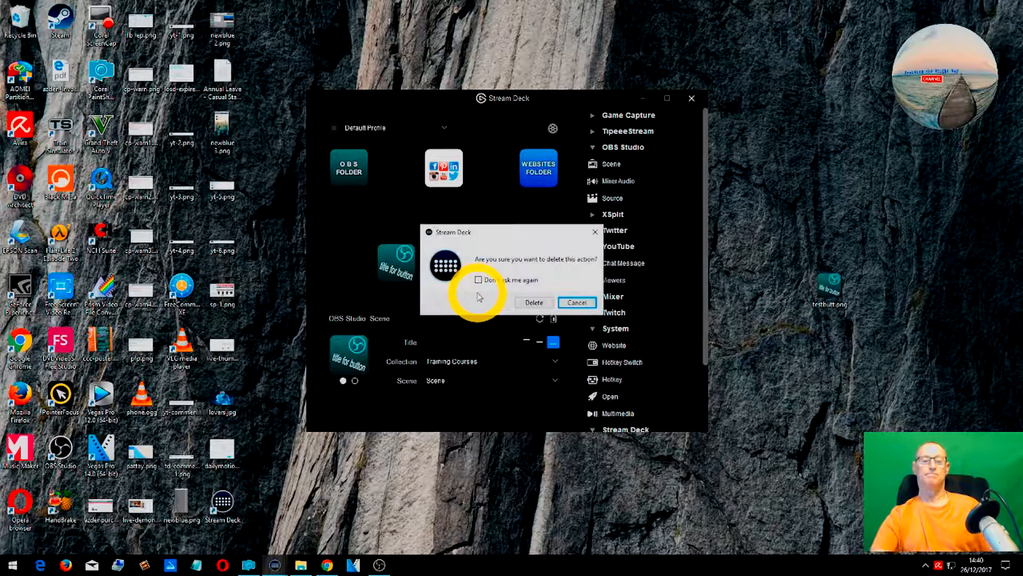
click(531, 306)
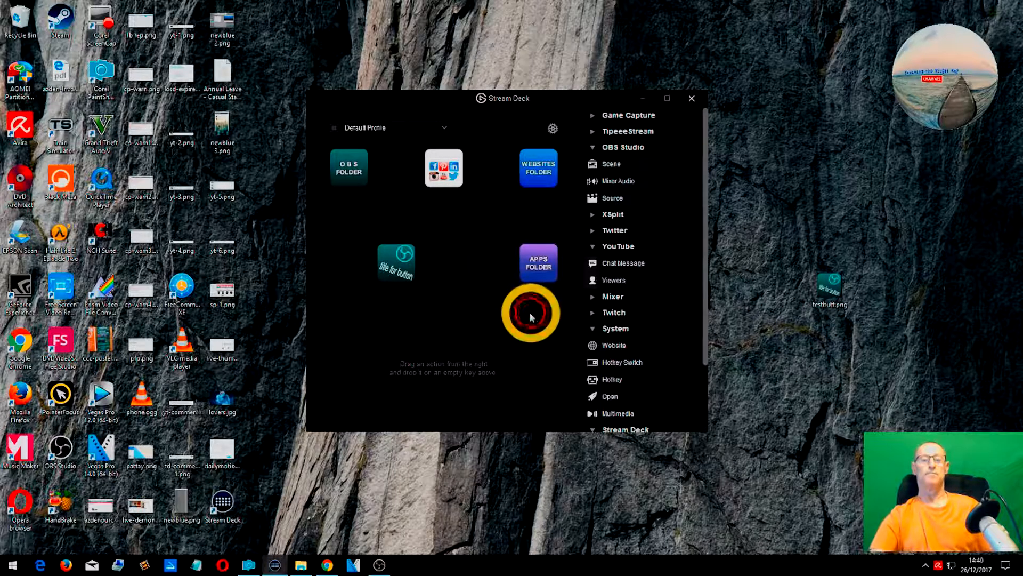
Step: Reset the remaining custom-icon scene key to its default settings and check the icons of both its states
right_click(392, 270)
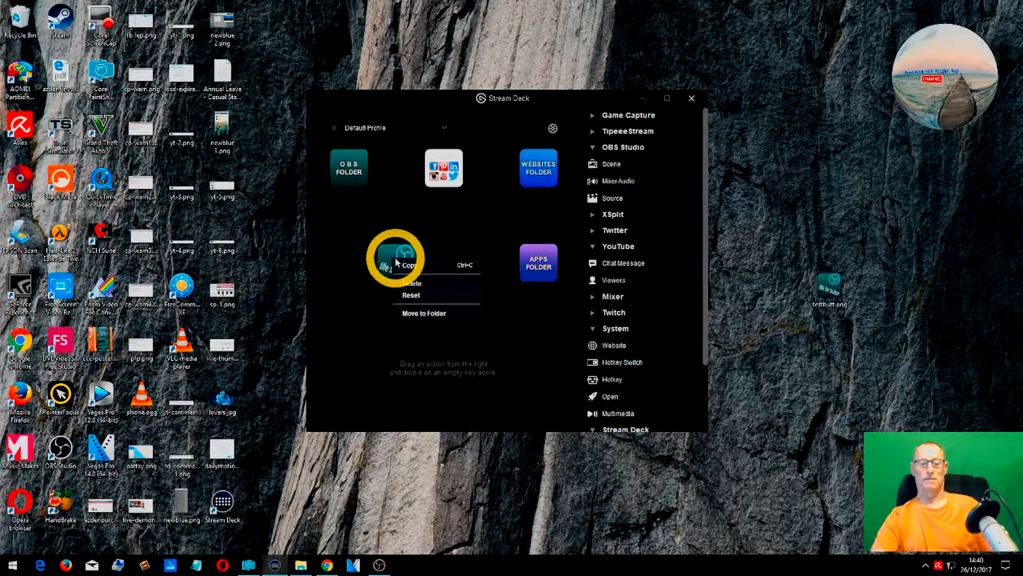
click(410, 297)
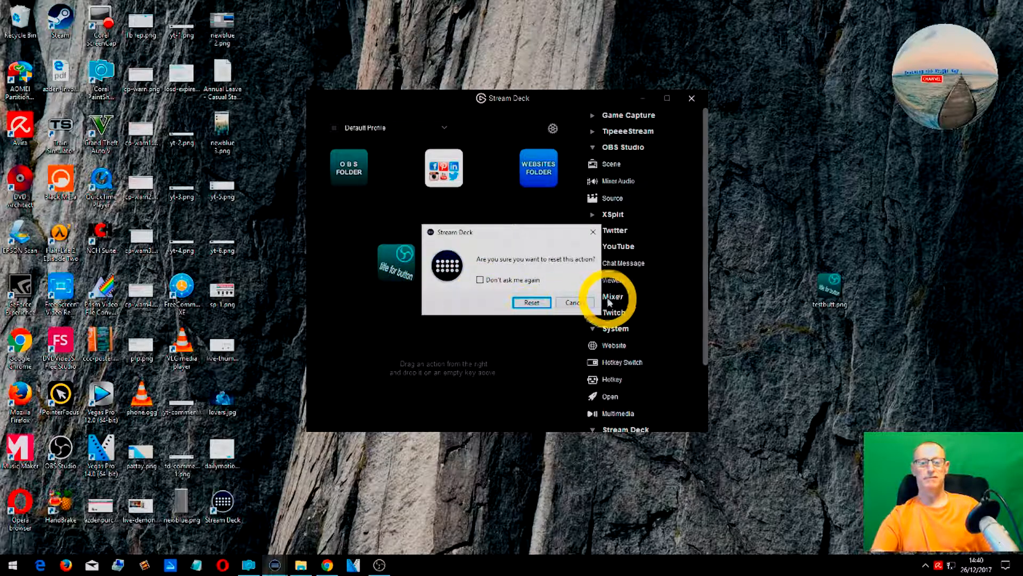
click(533, 302)
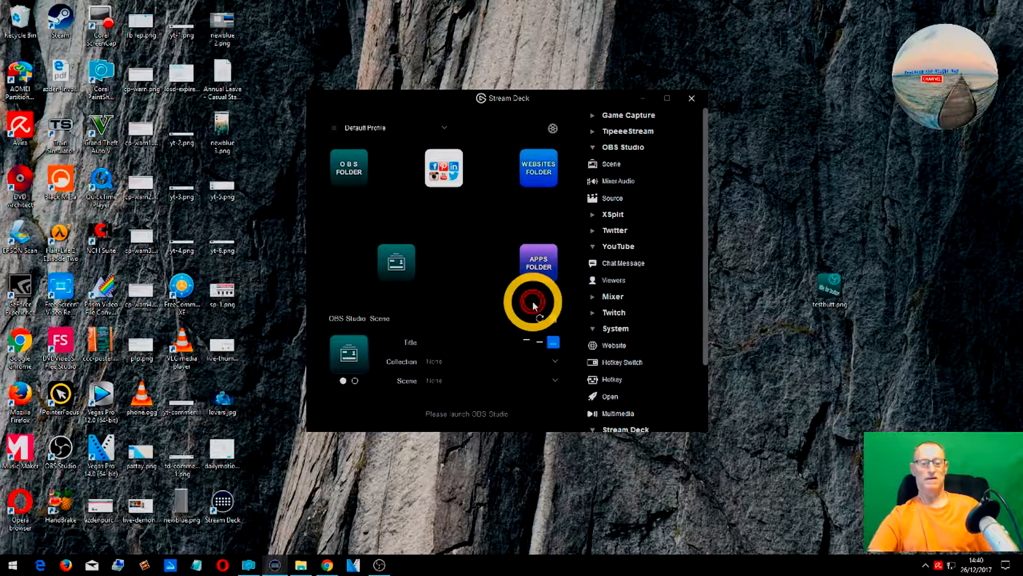
click(361, 368)
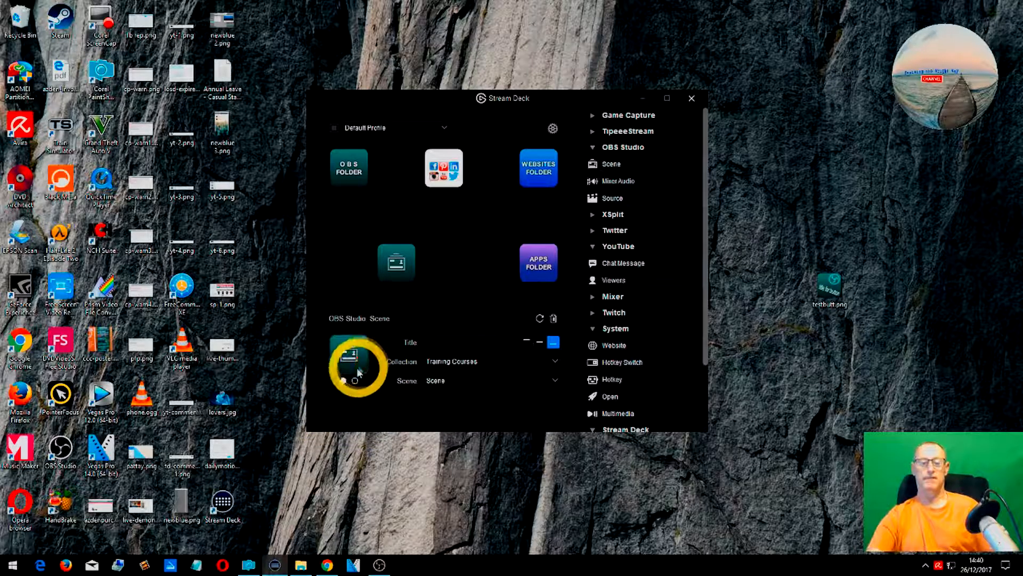
click(354, 380)
click(344, 381)
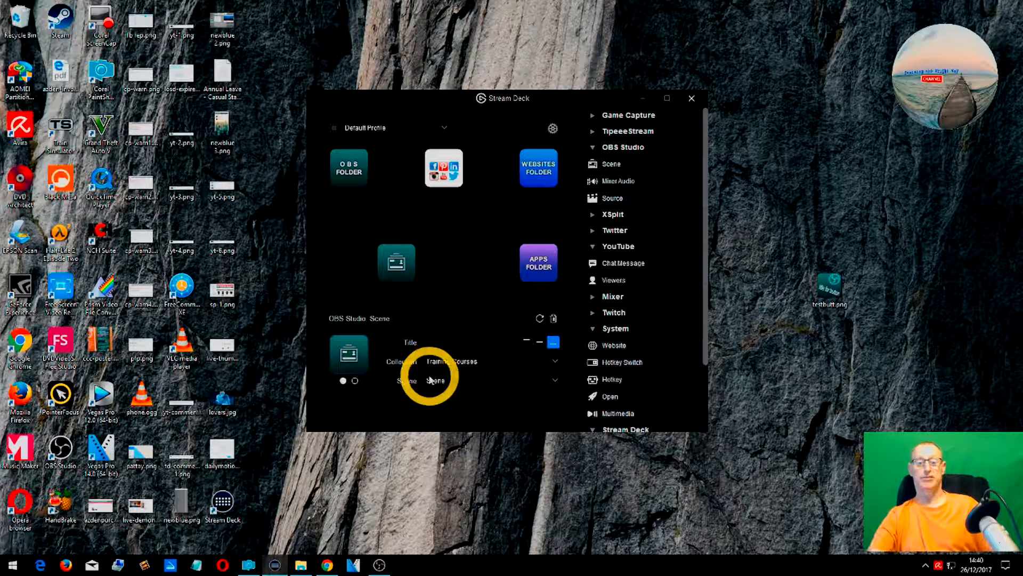
Step: Delete the reset OBS Studio Scene key from the Default Profile
right_click(401, 263)
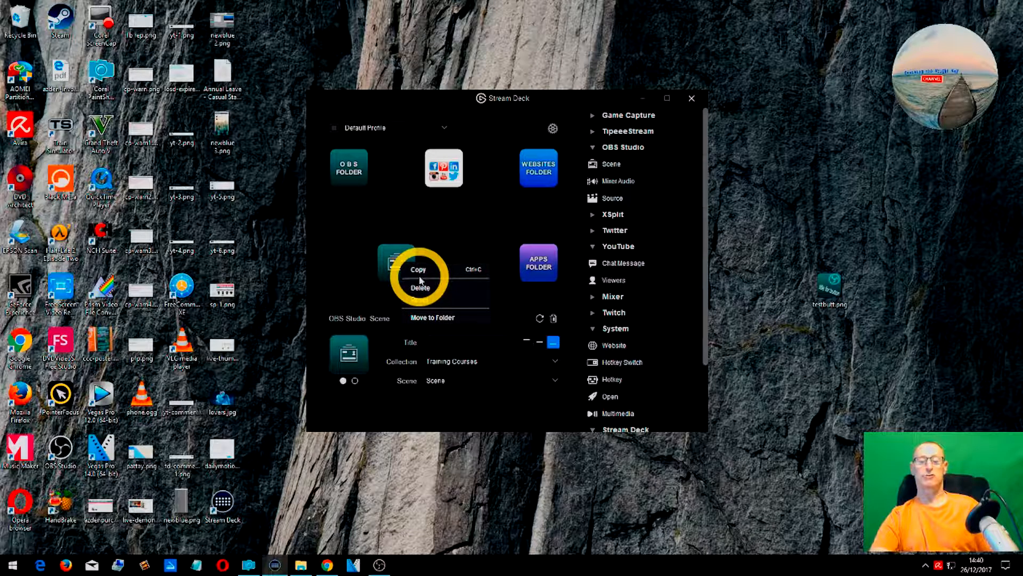
click(420, 288)
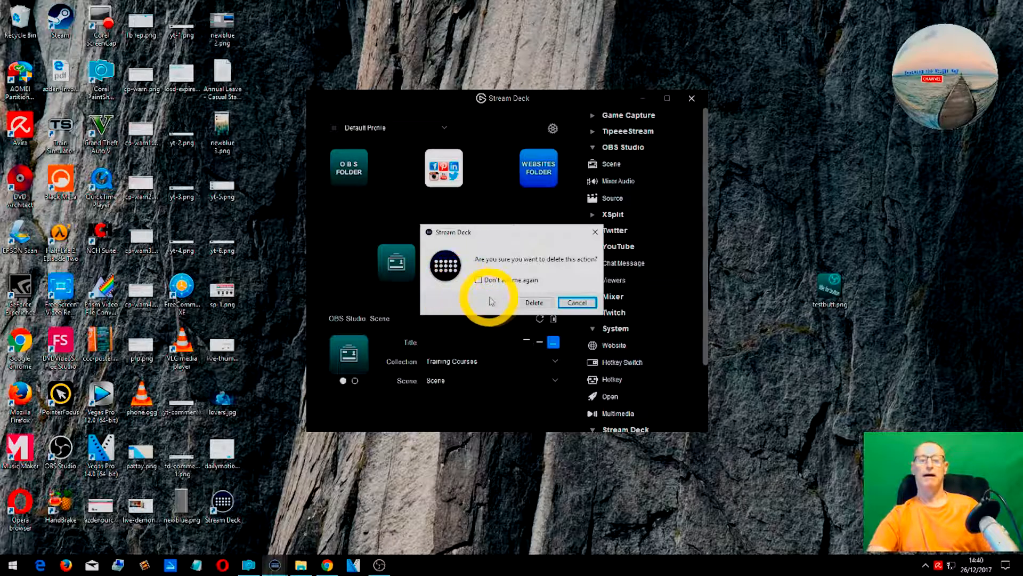
click(529, 303)
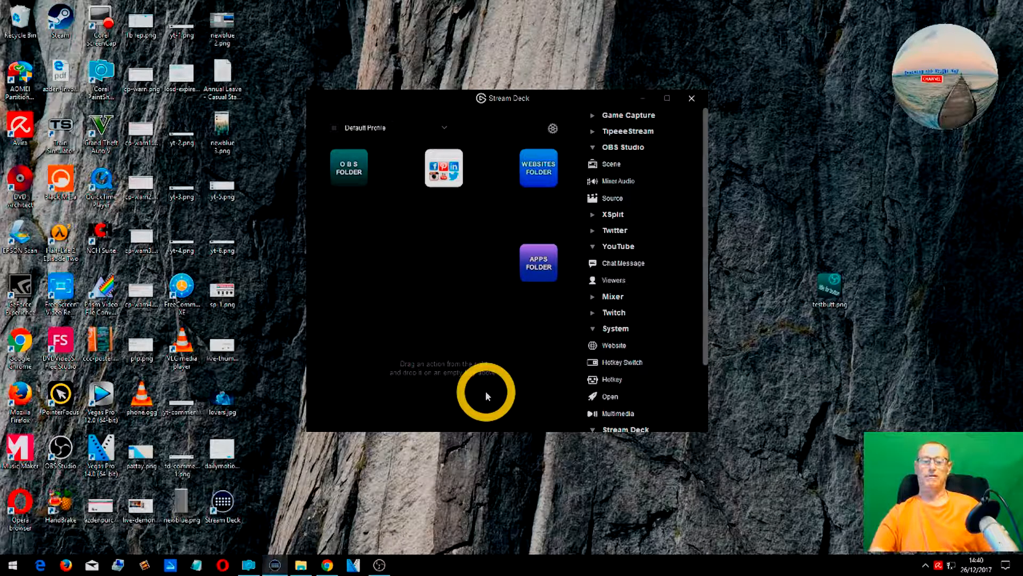